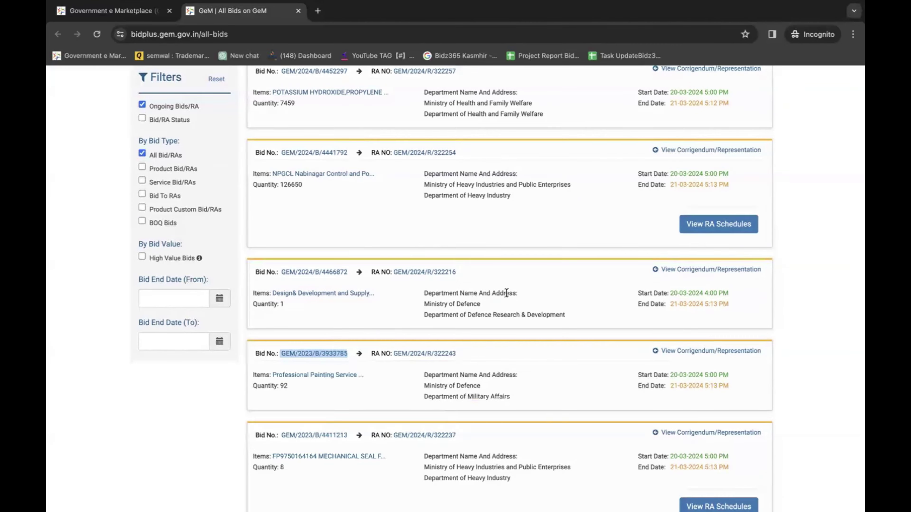
# - Search the bid listing for GEM/2023/B/3933785 and open that bid's document
pyautogui.scroll(8, 677, 206)
pyautogui.write('GEM/2023/B/3933785')
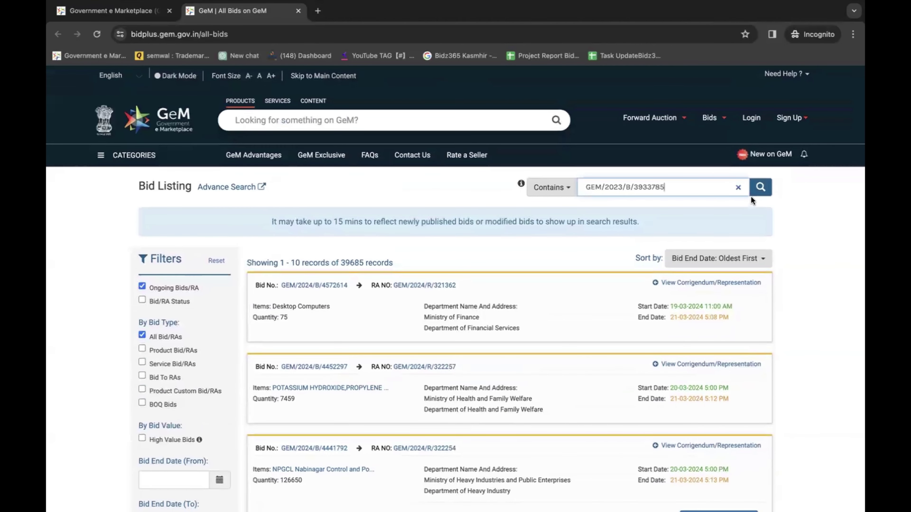
pyautogui.click(763, 193)
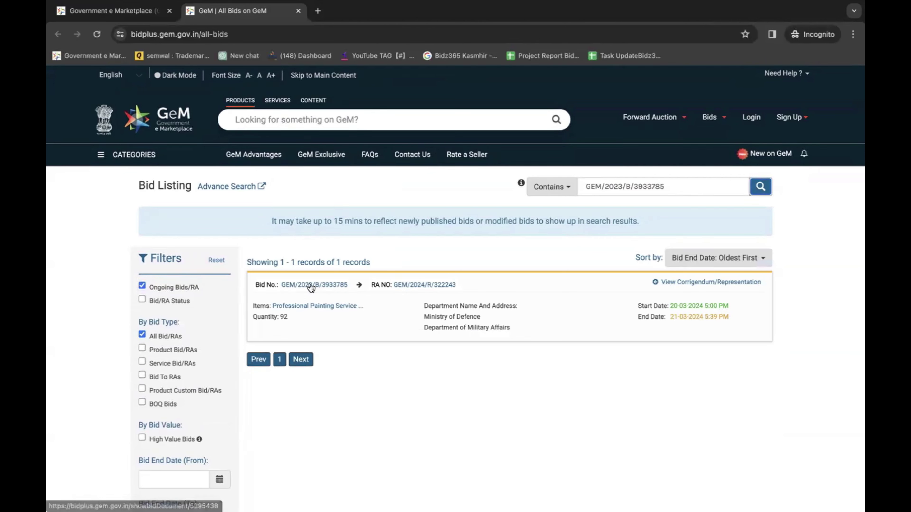
pyautogui.click(326, 289)
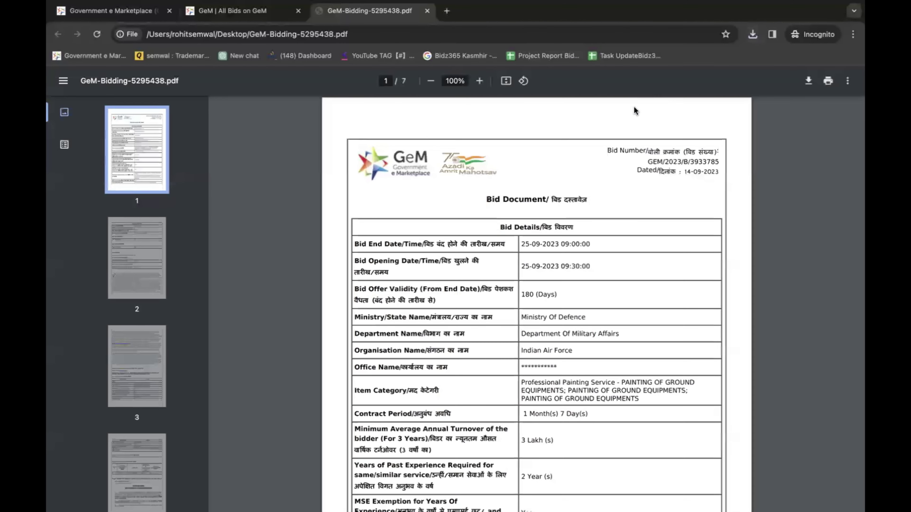
# - Examine the bid document's details, especially the Bid to RA enabled entry and the RA Qualification Rule
pyautogui.scroll(-3, 475, 285)
pyautogui.scroll(-5, 475, 285)
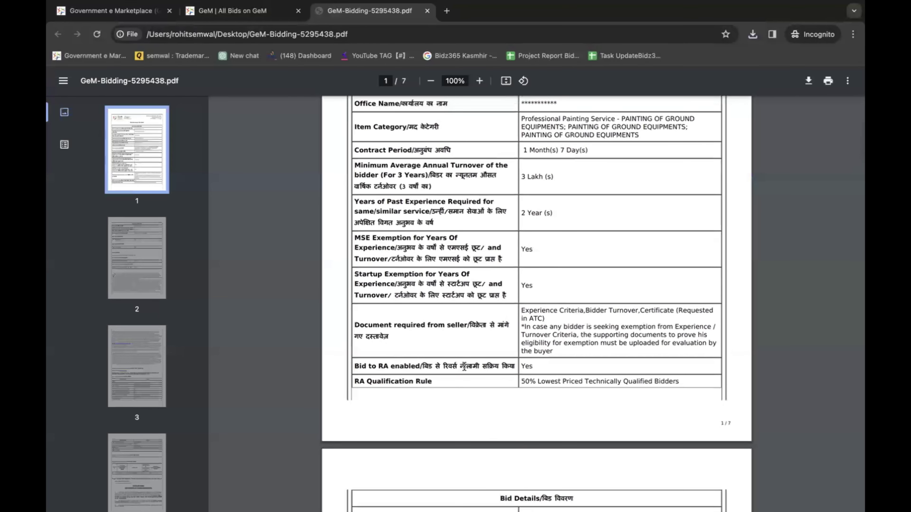
pyautogui.scroll(-2, 497, 355)
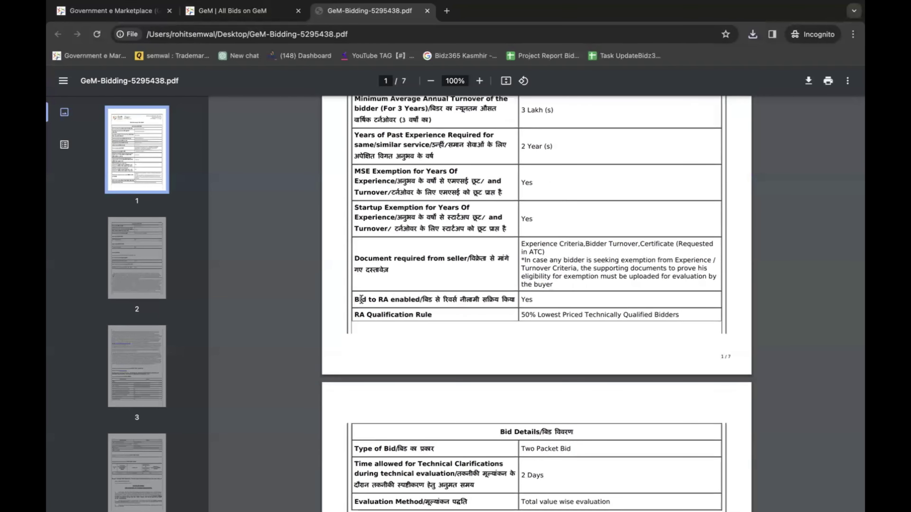
pyautogui.moveTo(355, 298); pyautogui.dragTo(440, 302)
pyautogui.doubleClick(561, 300)
pyautogui.click(560, 300)
pyautogui.moveTo(357, 316); pyautogui.dragTo(413, 316)
pyautogui.click(526, 315)
# - Return to the bid listing, search it for "air conditioner" and look through the matching bids
pyautogui.hotkey('ctrl', 'shift', 'Tab')
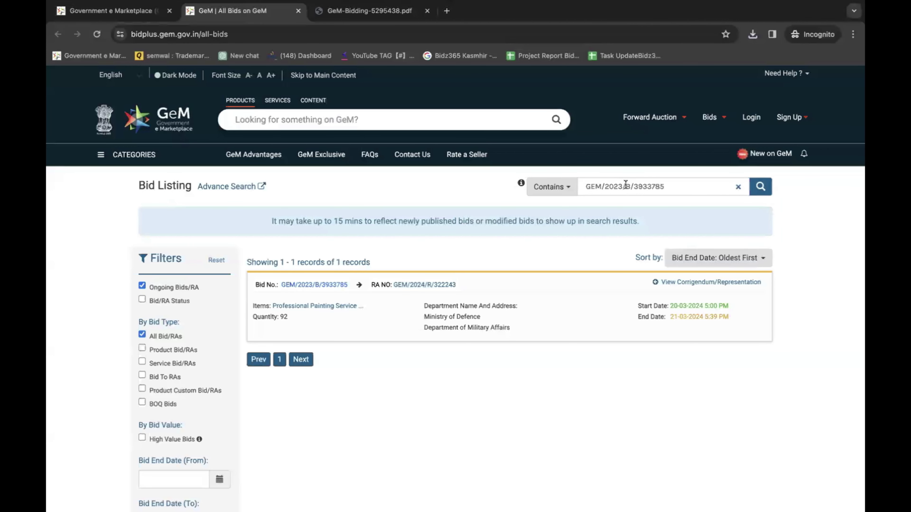
pyautogui.moveTo(680, 188); pyautogui.dragTo(585, 186)
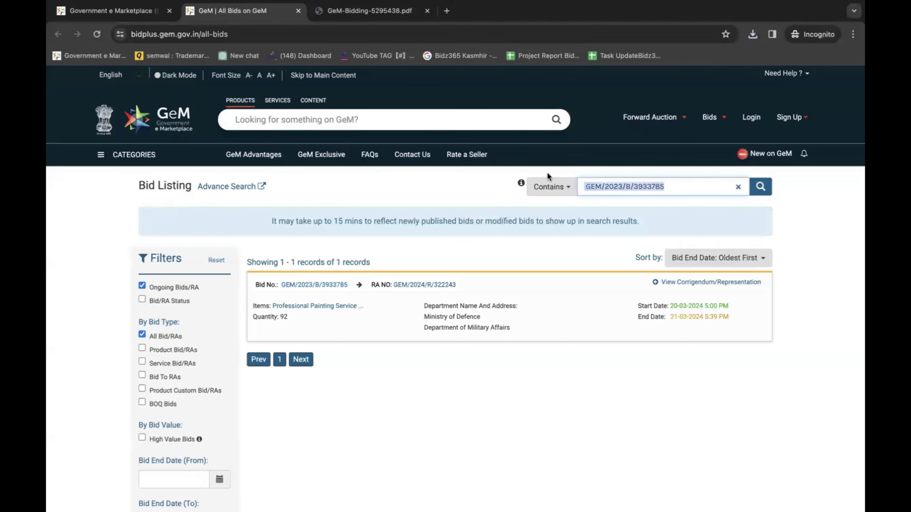
pyautogui.write('air condi')
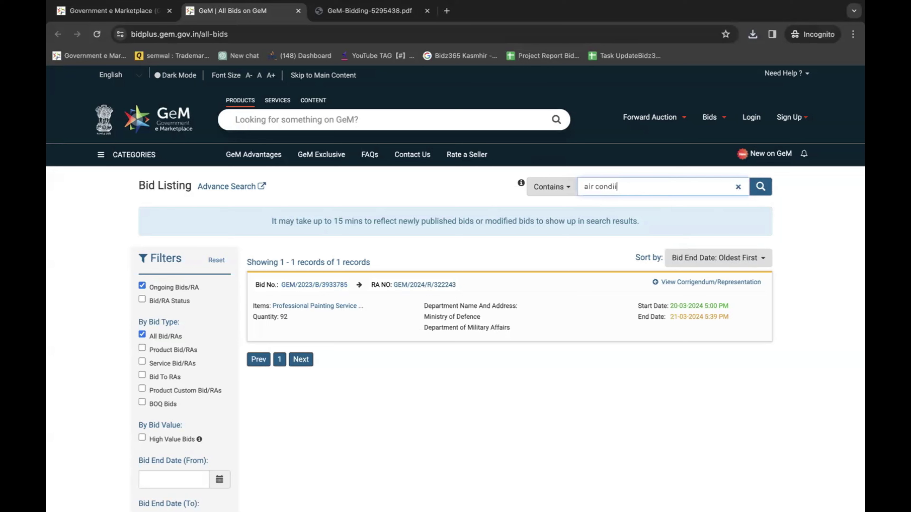
pyautogui.write('tioner')
pyautogui.click(763, 192)
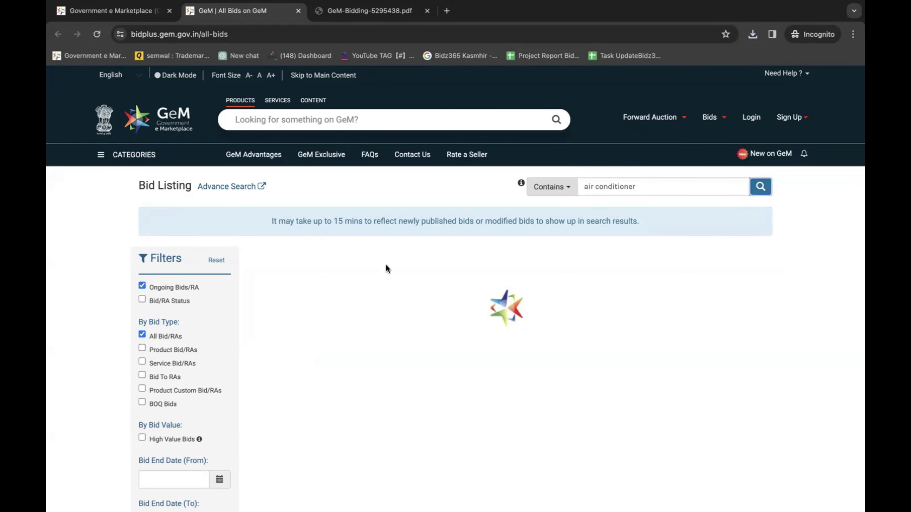
pyautogui.scroll(-5, 356, 274)
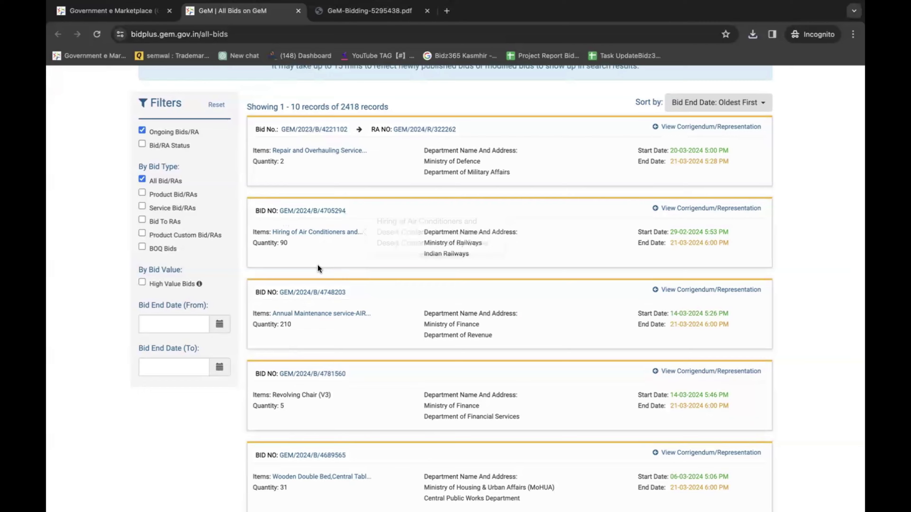
pyautogui.scroll(-6, 323, 305)
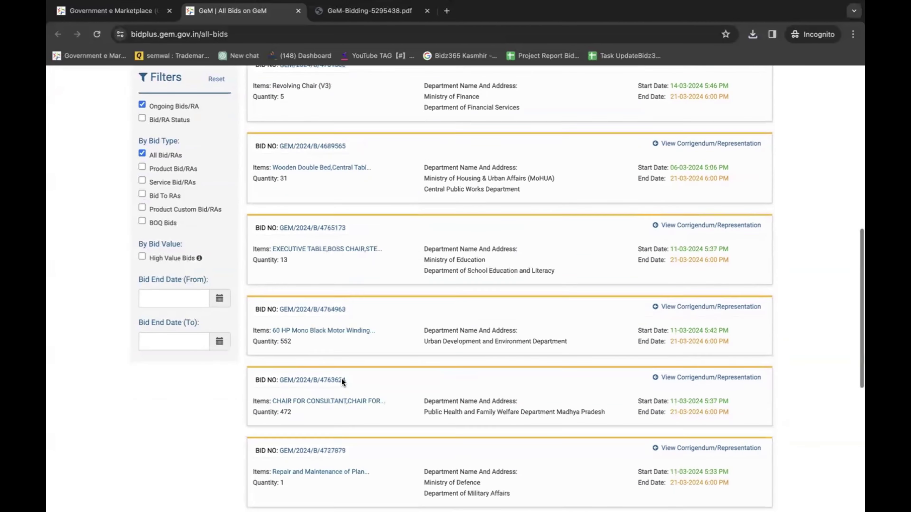
pyautogui.scroll(10, 464, 183)
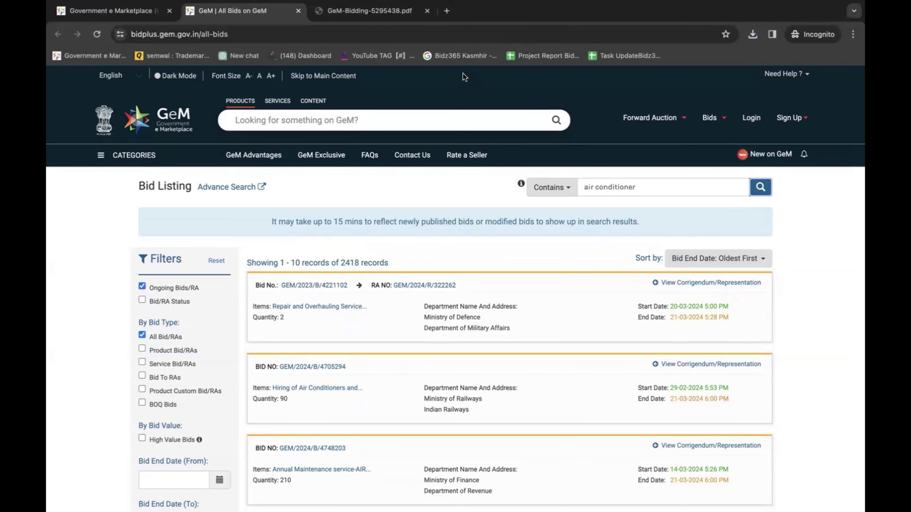
# - Open the advanced search for ongoing bids and select the category Television Tv
pyautogui.click(222, 190)
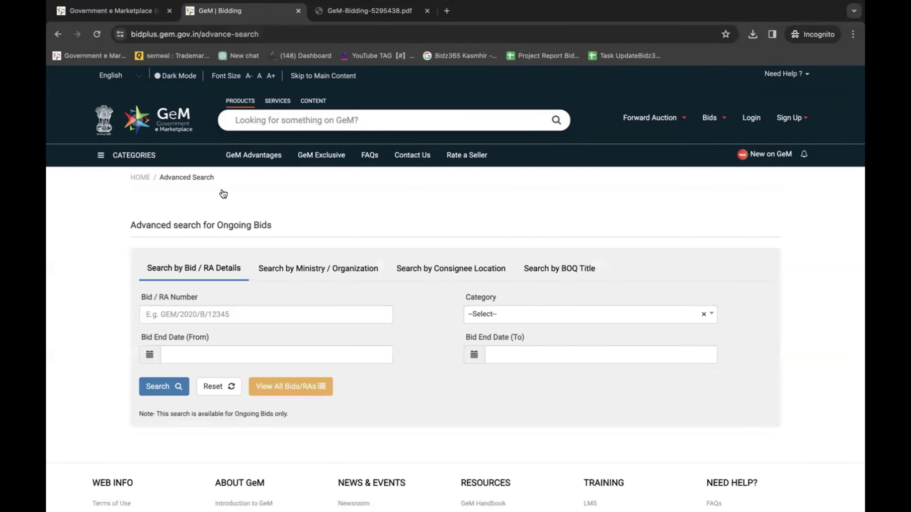
pyautogui.scroll(-2, 487, 249)
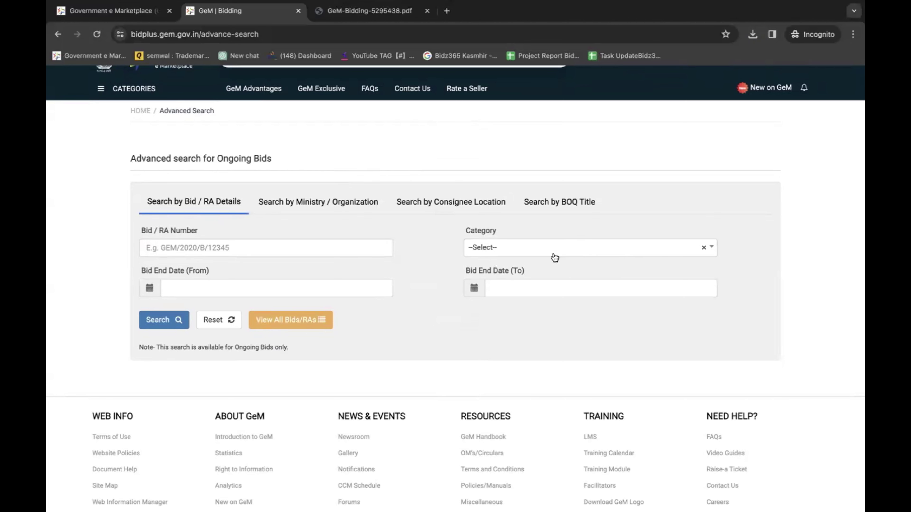
pyautogui.click(564, 254)
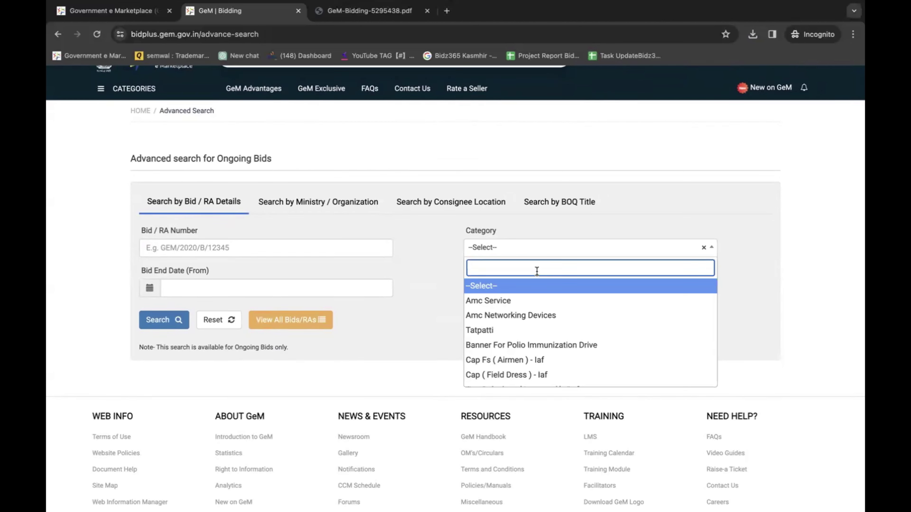
pyautogui.write('telev')
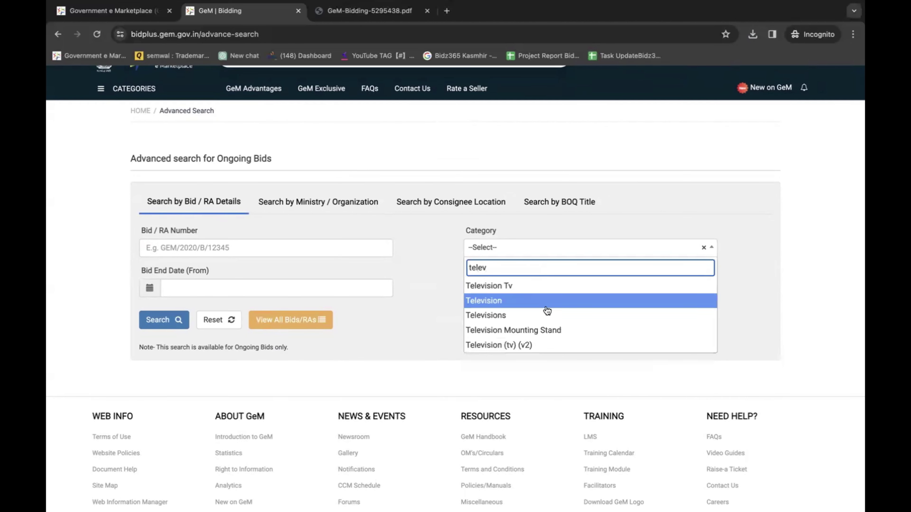
pyautogui.click(520, 287)
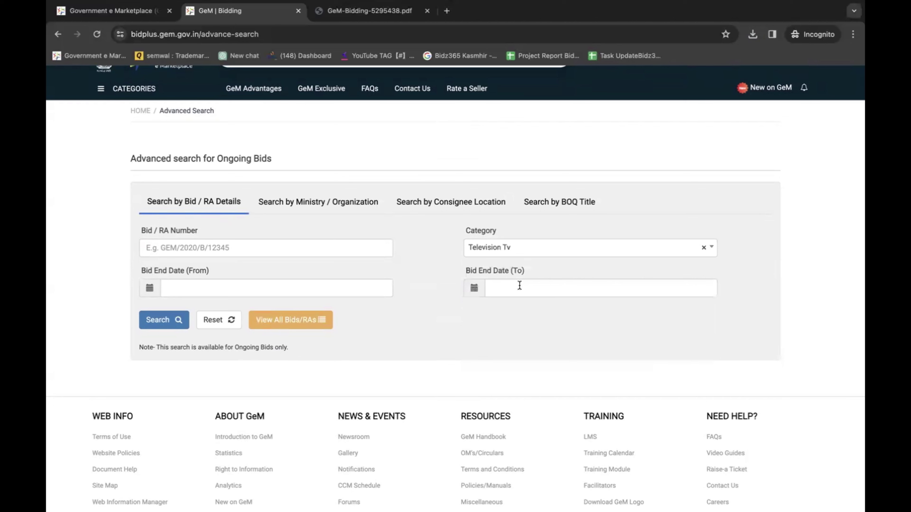
# - Set the bid end date range from 2024-03-21 to 2024-03-31 and run the advanced search
pyautogui.click(294, 285)
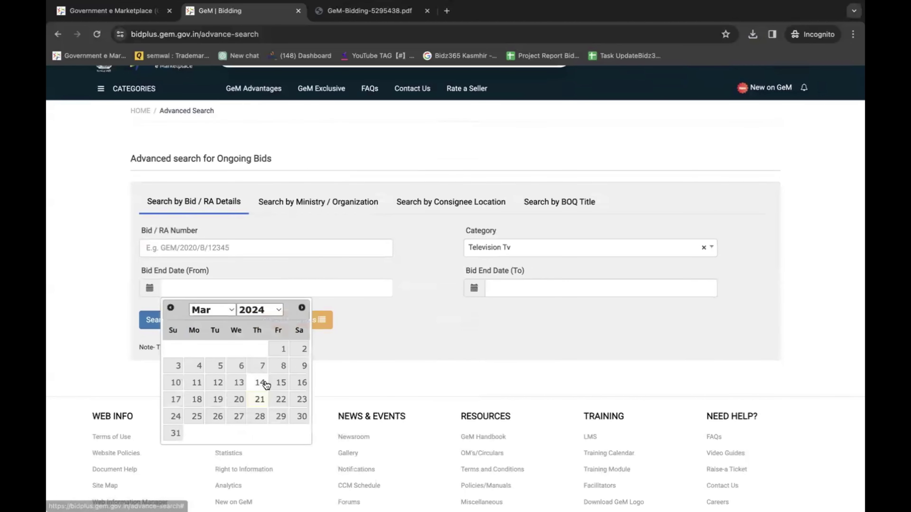
pyautogui.click(260, 402)
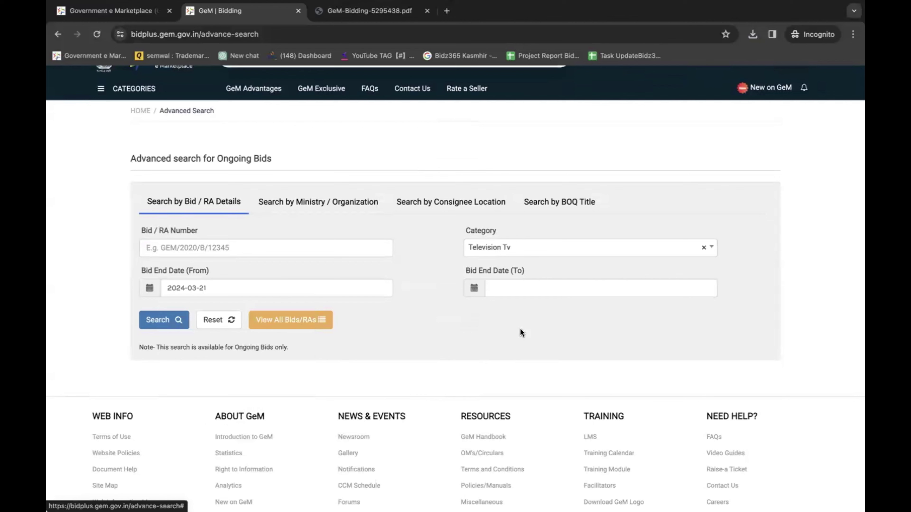
pyautogui.click(533, 289)
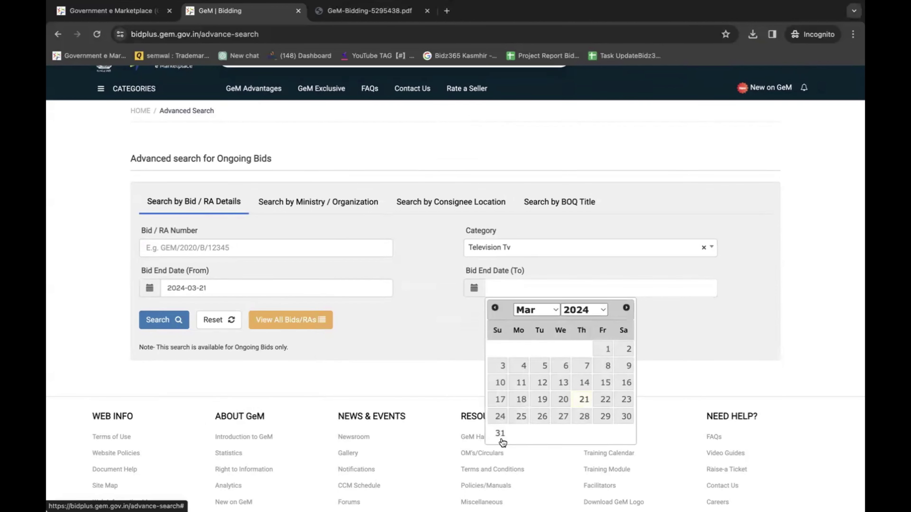
pyautogui.click(501, 433)
pyautogui.click(158, 321)
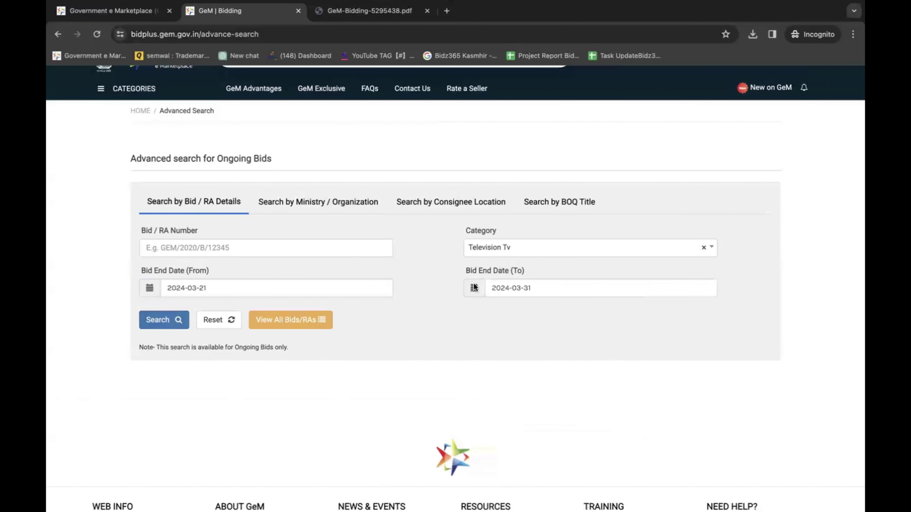
pyautogui.scroll(-2, 525, 388)
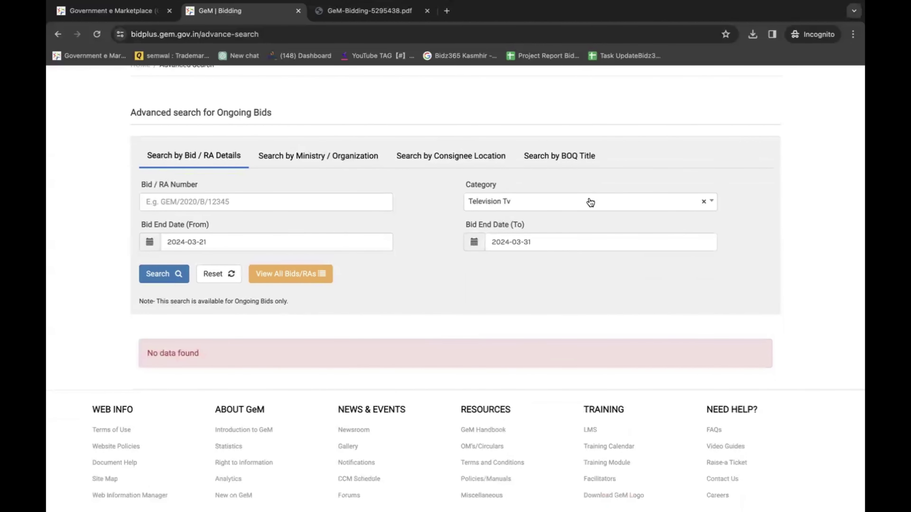
# - Change the category to Laptop-notebook, rerun the search and look through the listed bids
pyautogui.click(590, 203)
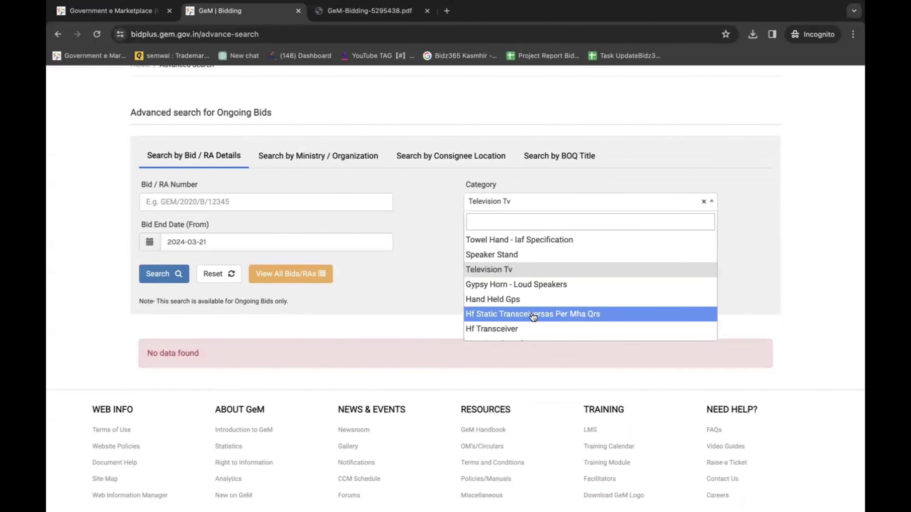
pyautogui.click(499, 217)
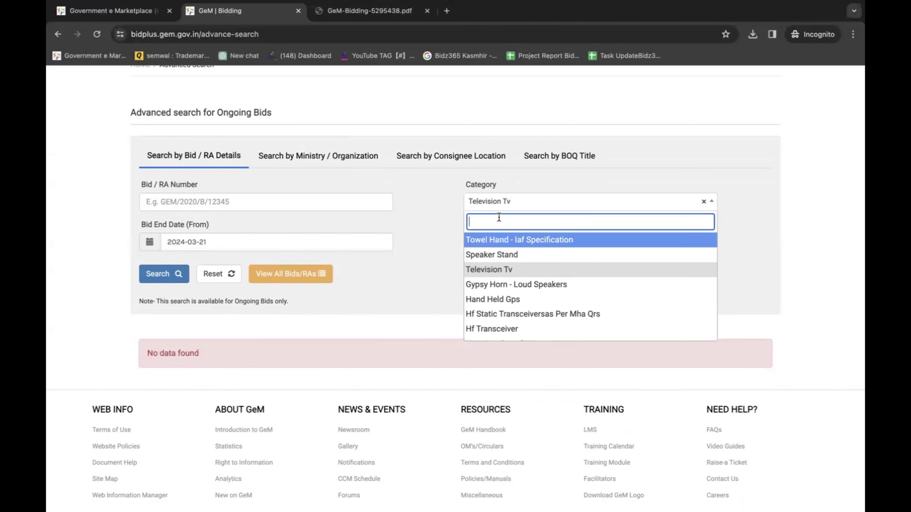
pyautogui.write('lapti')
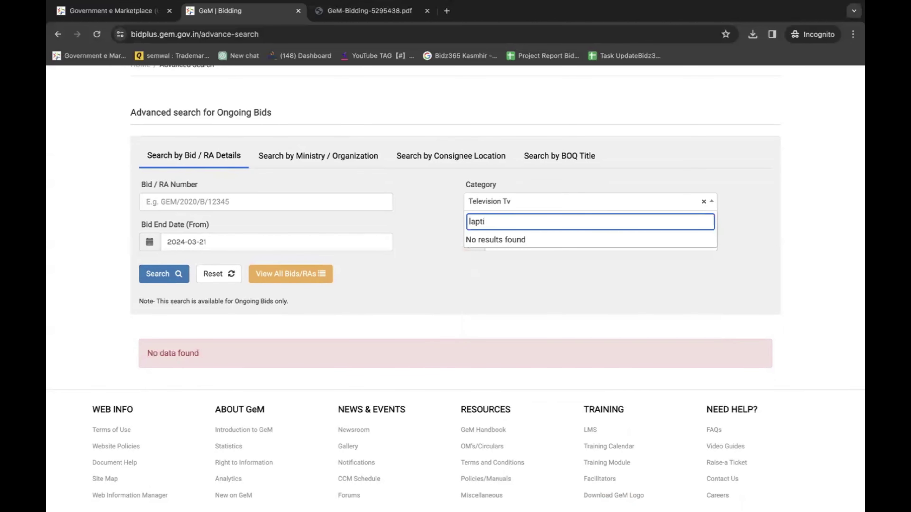
pyautogui.press('BackSpace')
pyautogui.write('op')
pyautogui.press('Down')
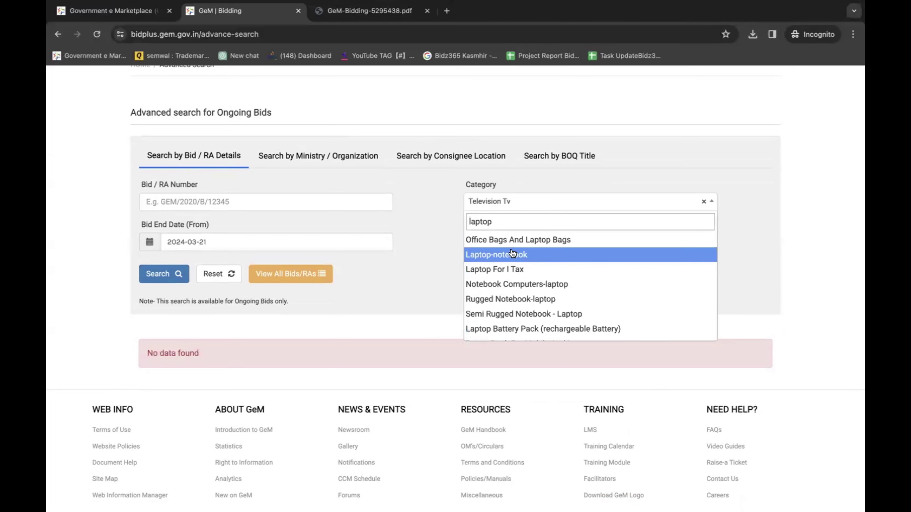
pyautogui.press('Return')
pyautogui.click(164, 274)
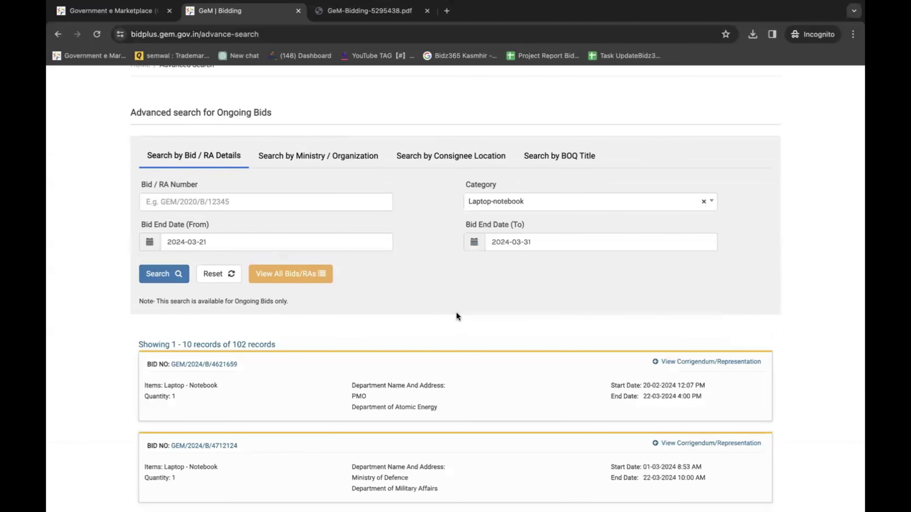
pyautogui.scroll(-5, 461, 310)
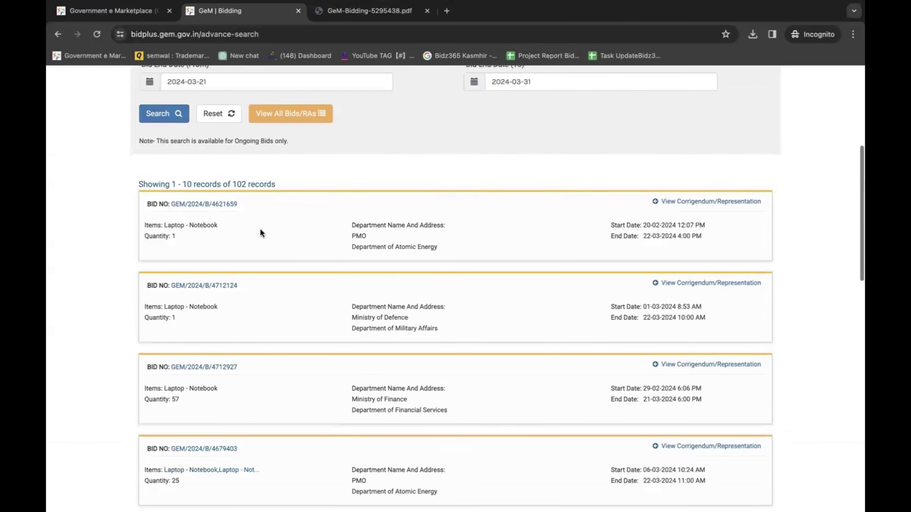
pyautogui.scroll(-20, 304, 286)
pyautogui.scroll(7, 304, 286)
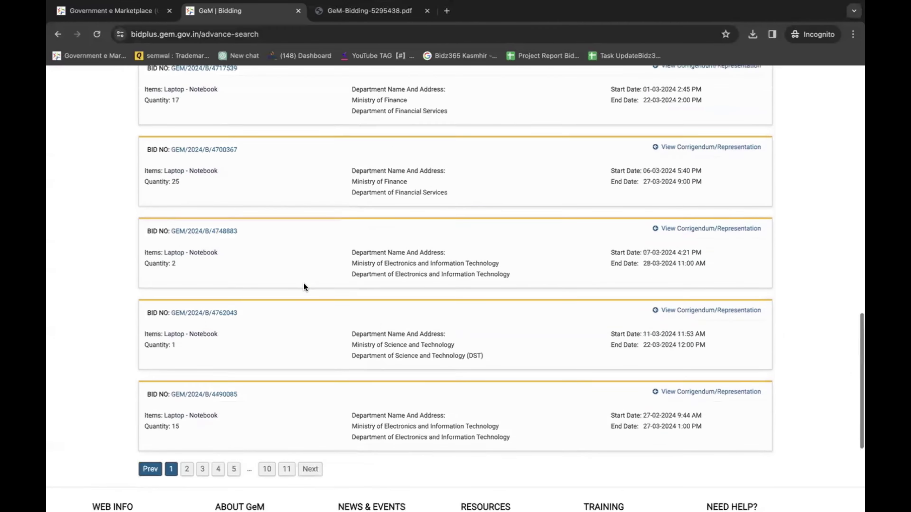
pyautogui.scroll(20, 303, 284)
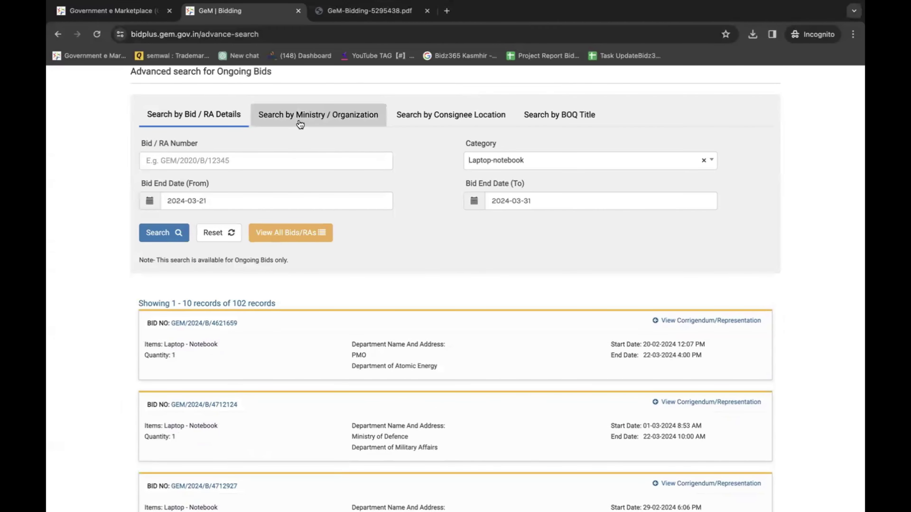
# - Switch to searching by ministry or organization and browse the available ministries without selecting one
pyautogui.scroll(-1, 300, 121)
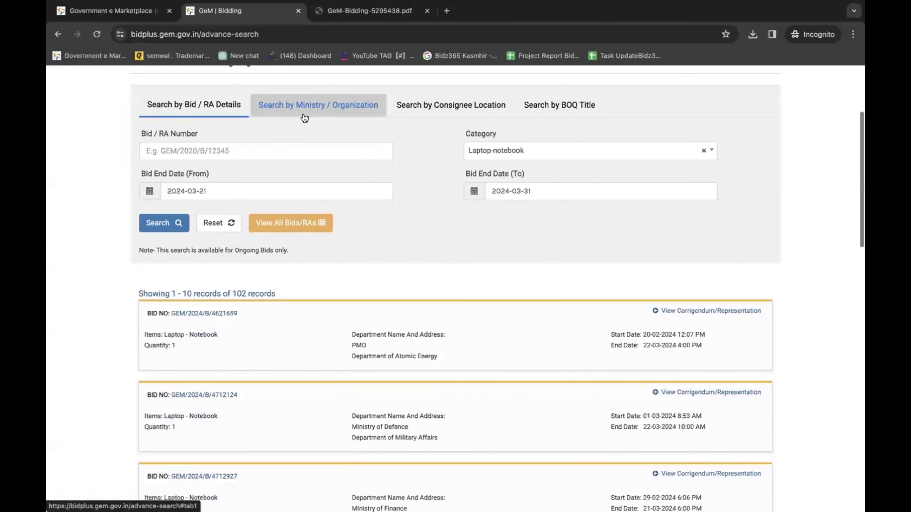
pyautogui.click(304, 117)
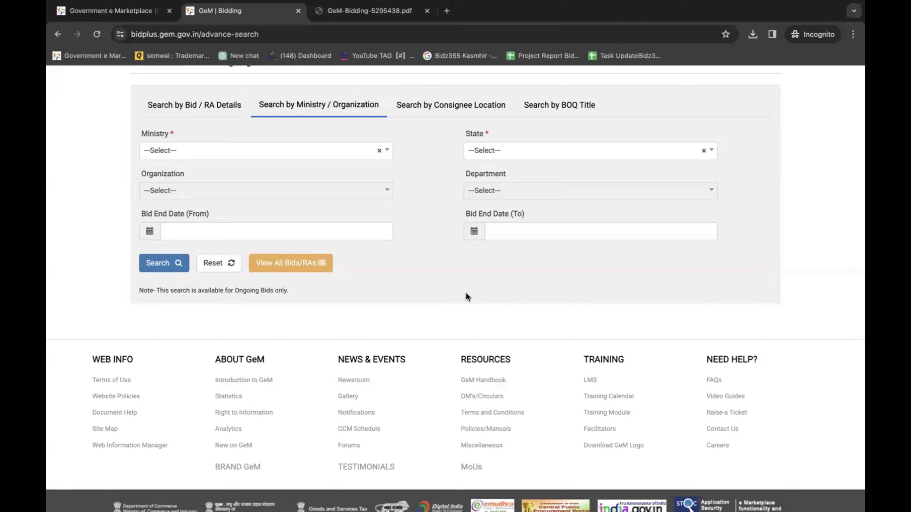
pyautogui.click(187, 149)
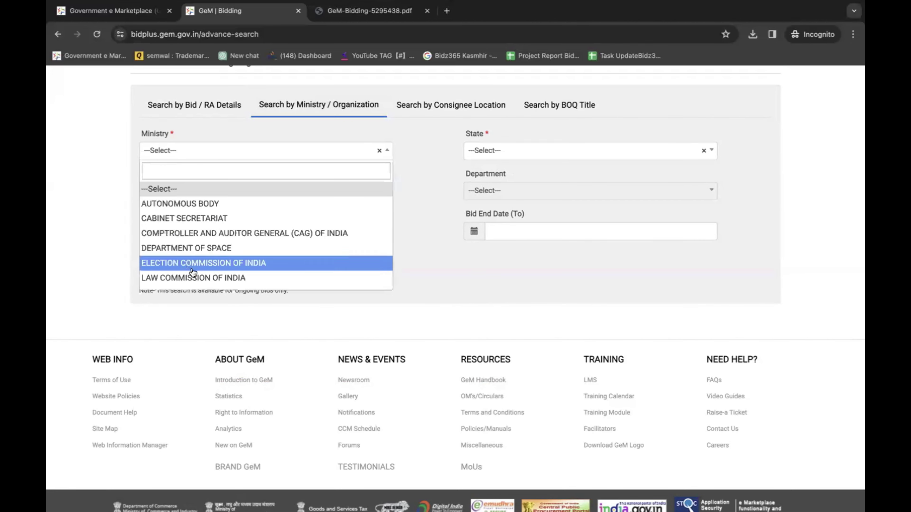
pyautogui.scroll(-2, 207, 276)
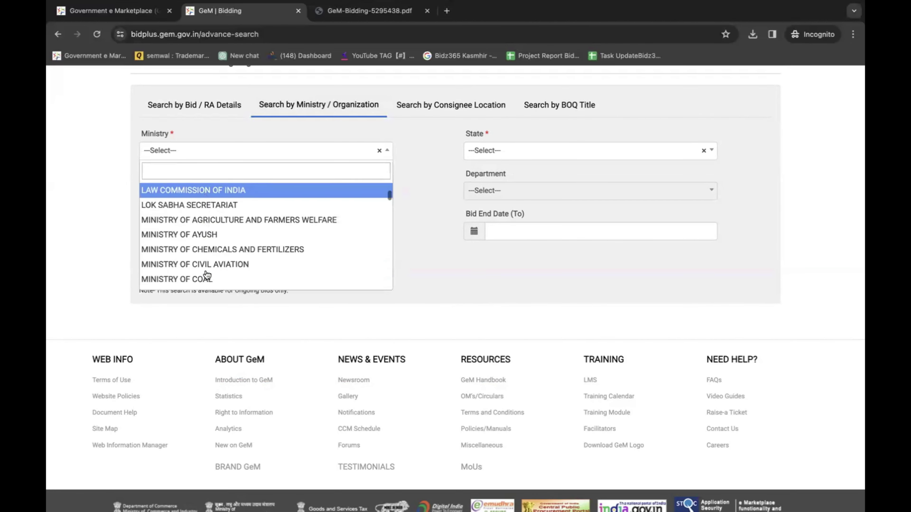
pyautogui.click(233, 172)
pyautogui.click(569, 280)
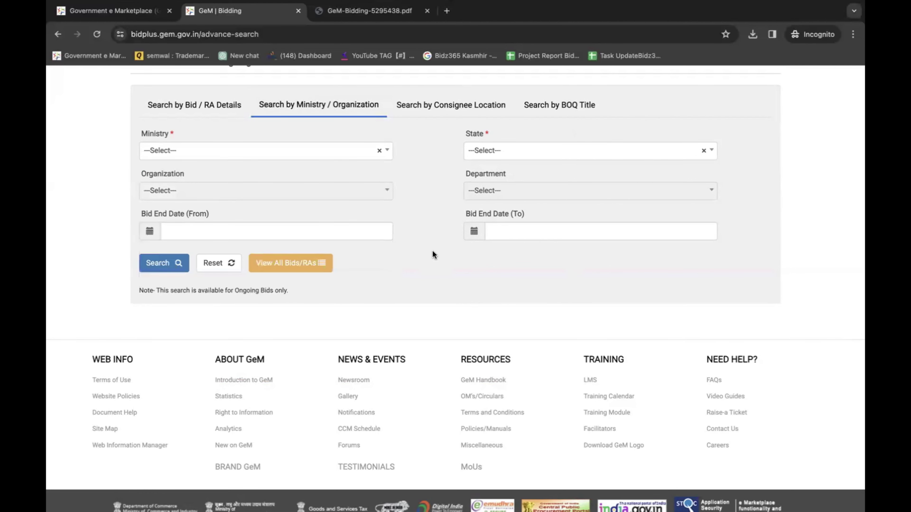
# - Switch to searching by consignee location and select the consignee state DELHI and the city SOUTH DELHI
pyautogui.scroll(1, 432, 252)
pyautogui.click(444, 120)
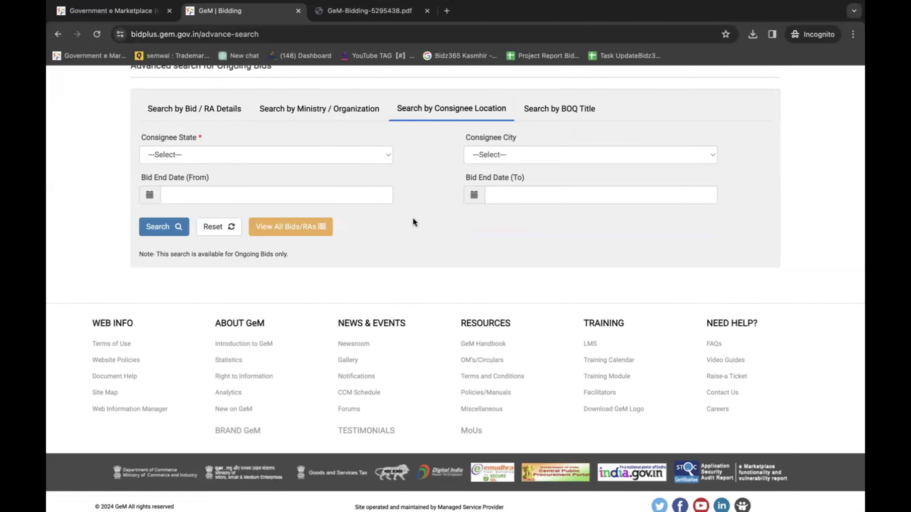
pyautogui.click(172, 150)
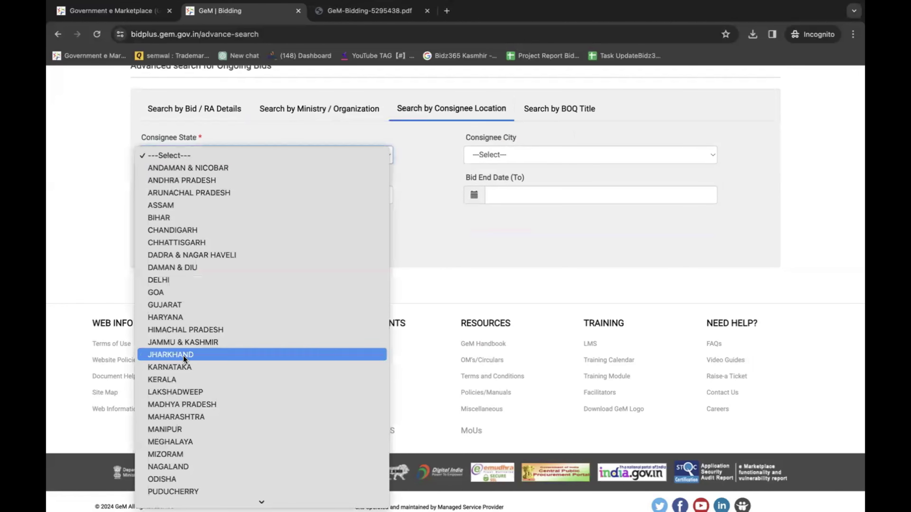
pyautogui.click(182, 278)
pyautogui.click(527, 151)
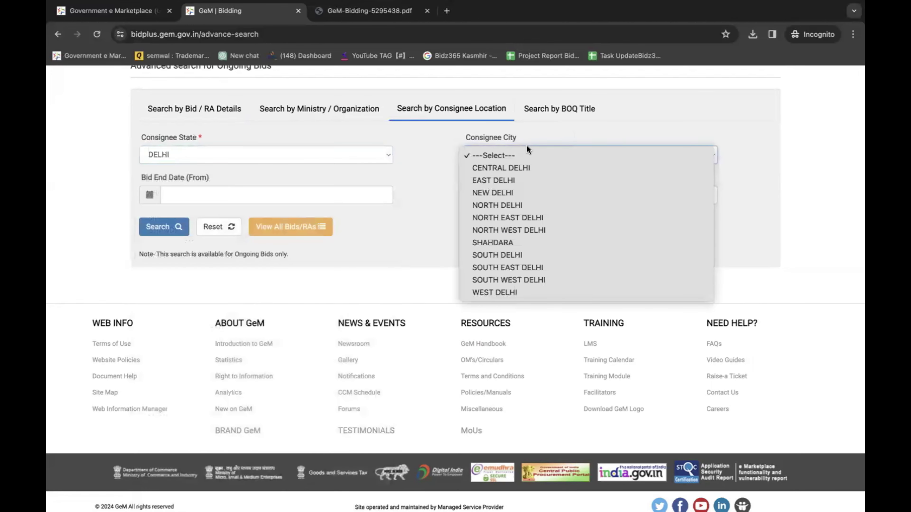
pyautogui.click(510, 253)
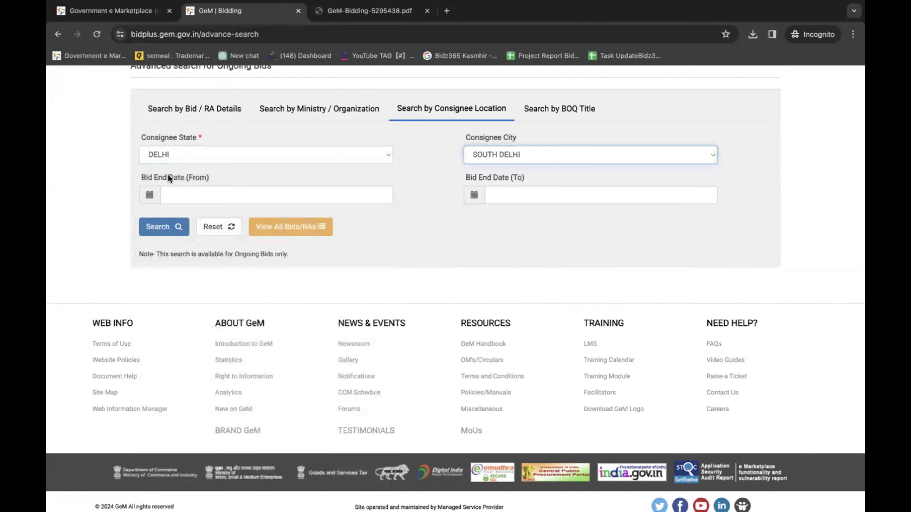
# - Set the bid end date range from 2024-03-21 to 2024-03-25, then run the search and look through the listed bids
pyautogui.click(187, 191)
pyautogui.click(260, 307)
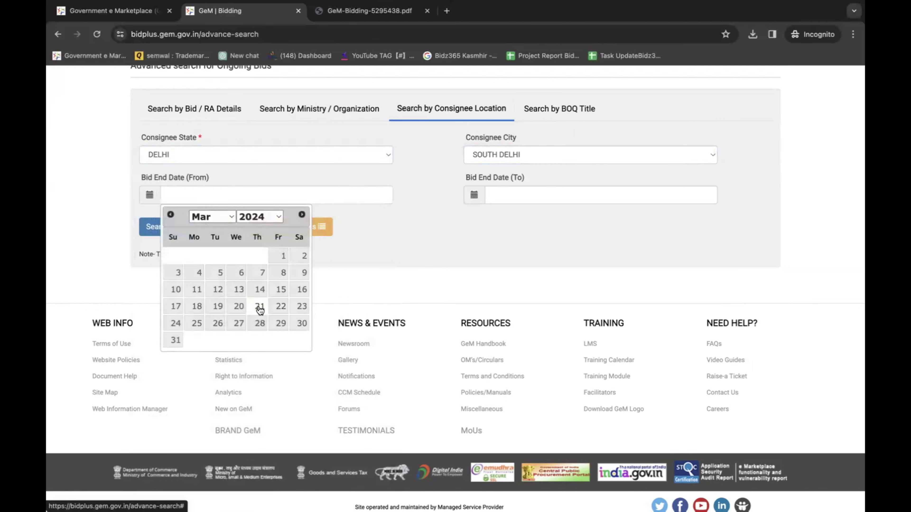
pyautogui.click(538, 196)
pyautogui.click(511, 322)
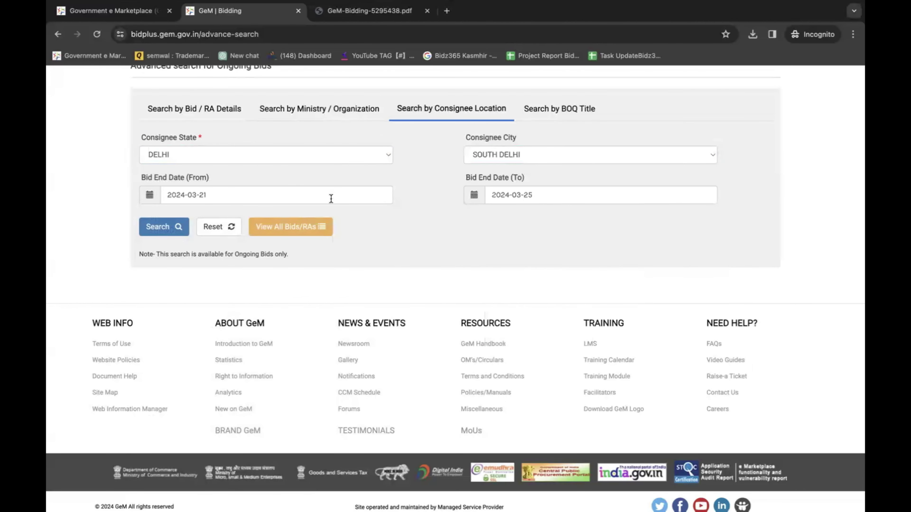
pyautogui.click(161, 227)
pyautogui.scroll(-4, 417, 363)
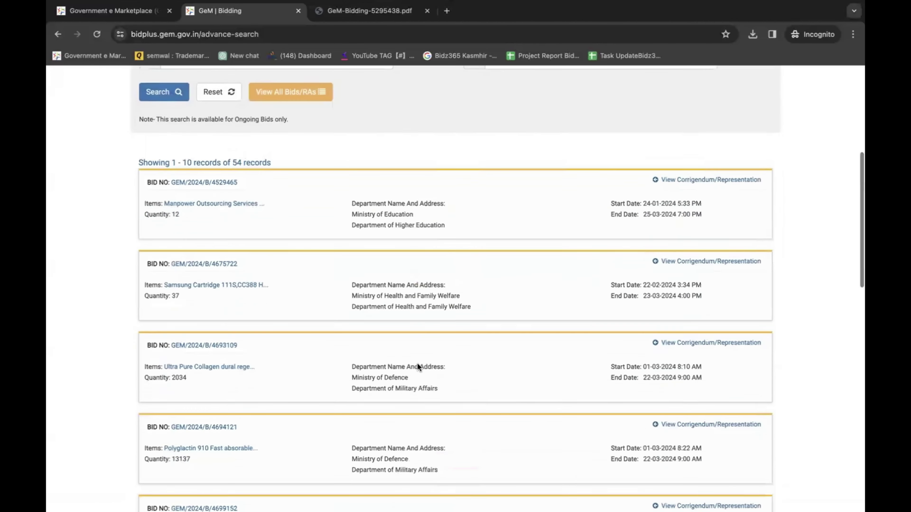
pyautogui.scroll(-18, 382, 222)
pyautogui.scroll(19, 376, 226)
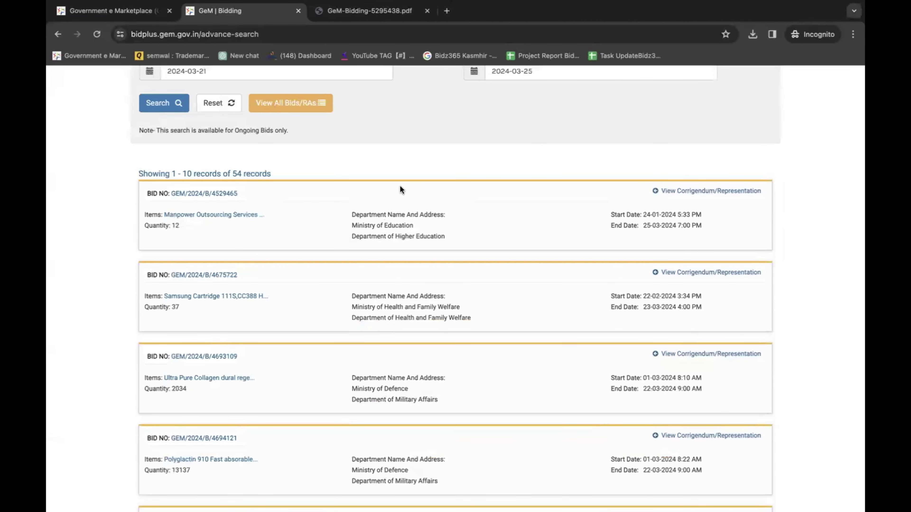
# - Switch the advanced search for ongoing bids to searching by BOQ title
pyautogui.scroll(2, 400, 187)
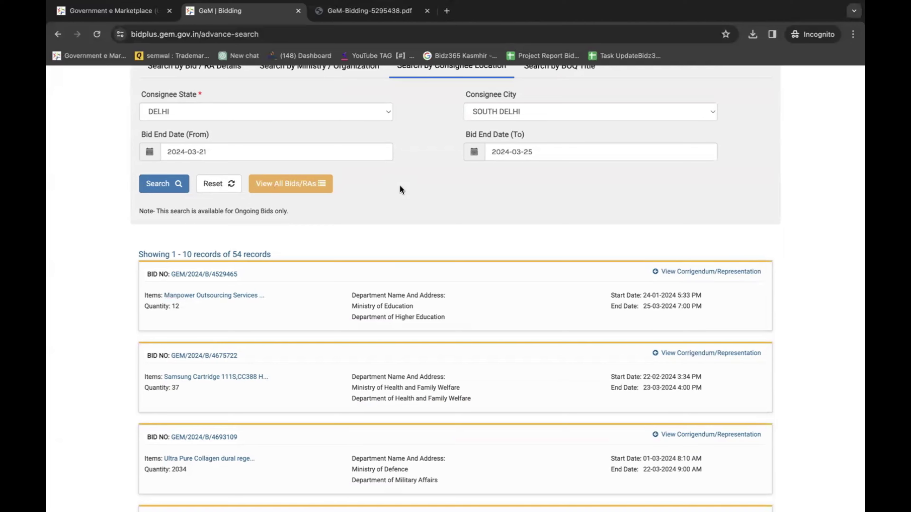
pyautogui.scroll(5, 400, 186)
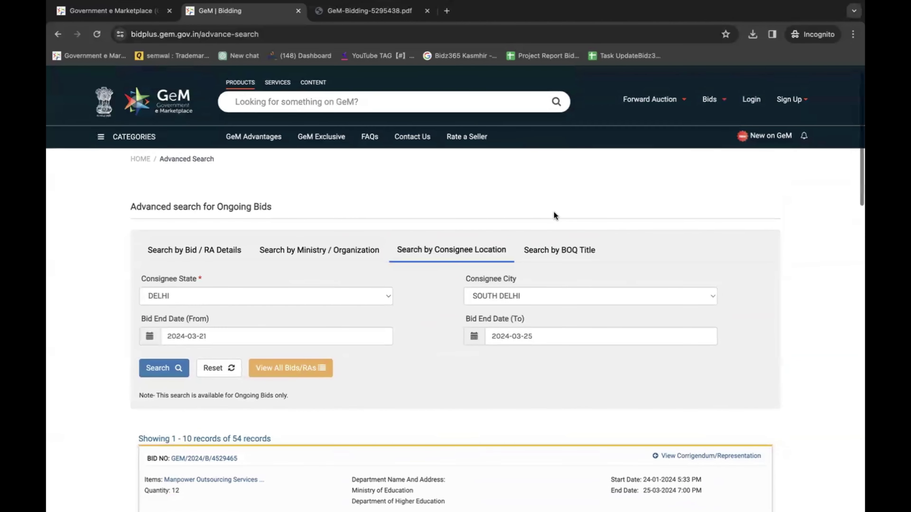
pyautogui.click(551, 255)
pyautogui.scroll(-2, 428, 355)
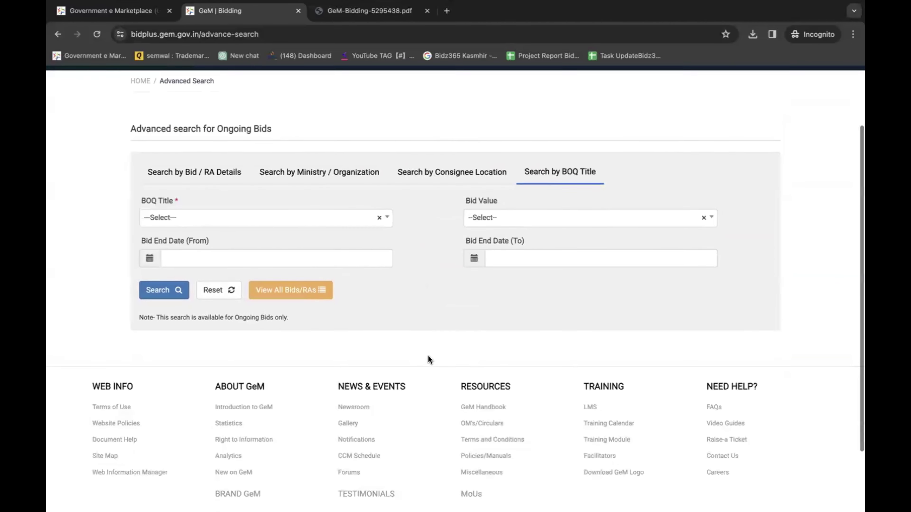